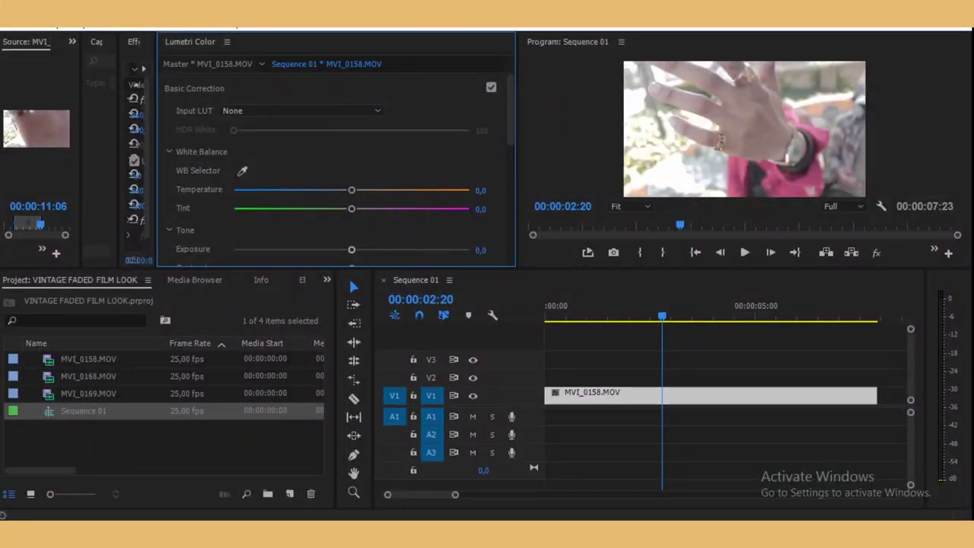
Step: Bring up the Lumetri Color panel showing Basic Correction for MVI_0158.MOV
click(196, 29)
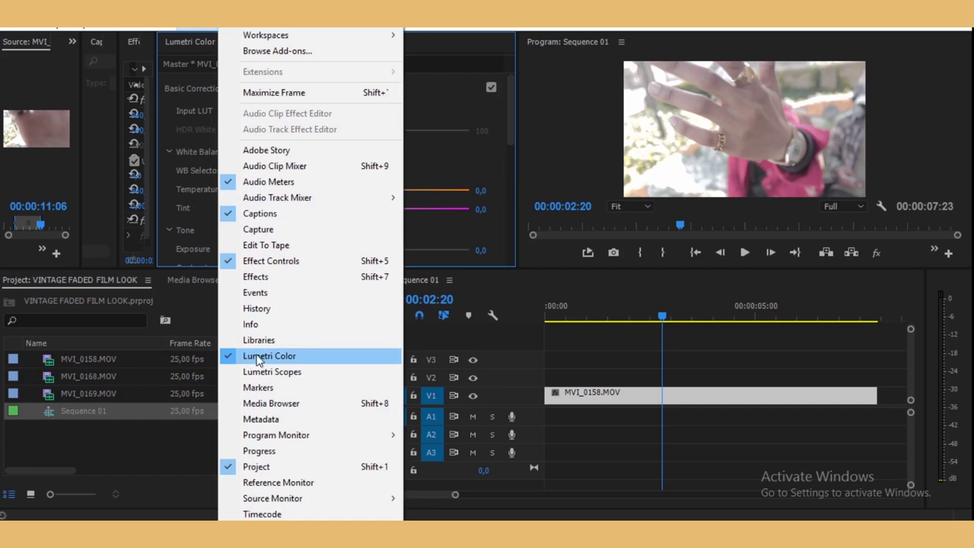
key(Escape)
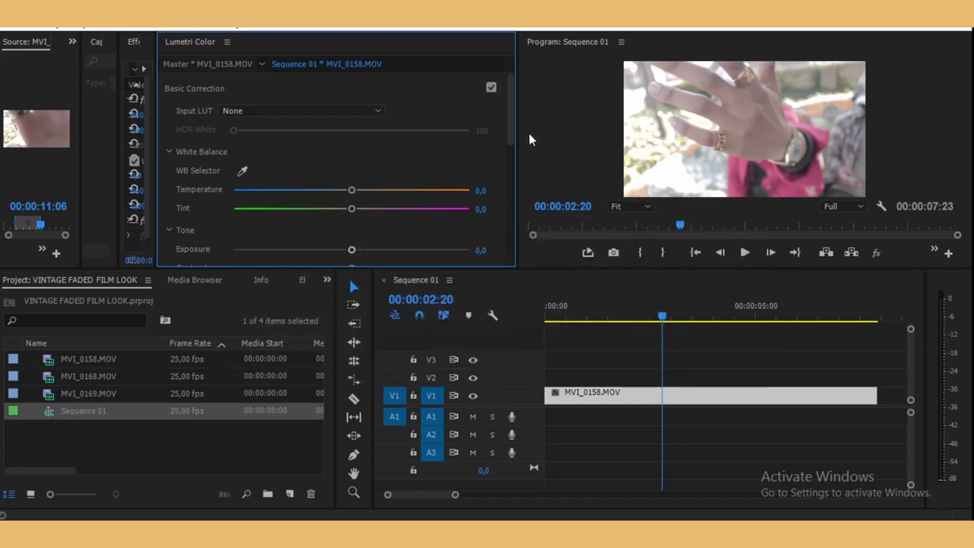
Step: Enlarge the upper panels, then set Contrast to 52,3 and Shadows to -65,7
drag(533, 272, 530, 328)
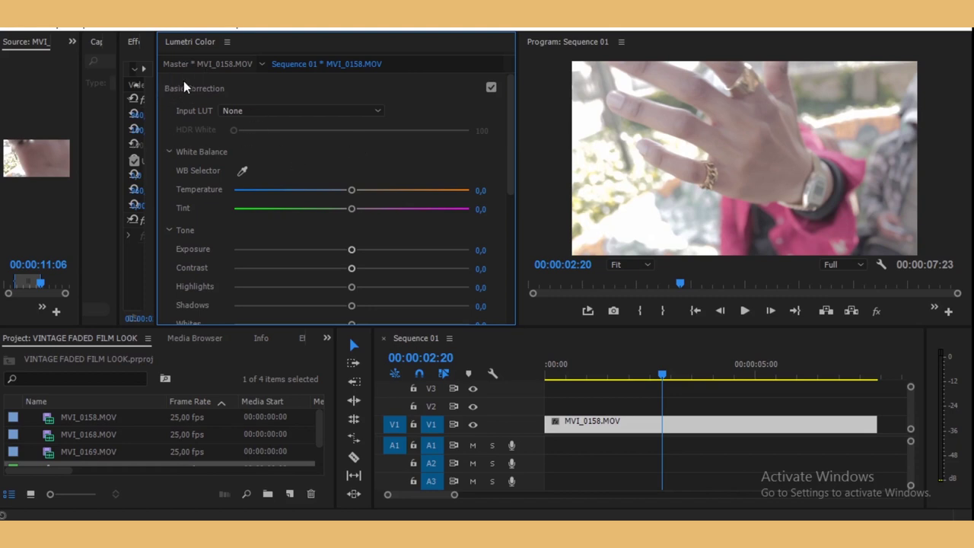
scroll(352, 233, down, 1)
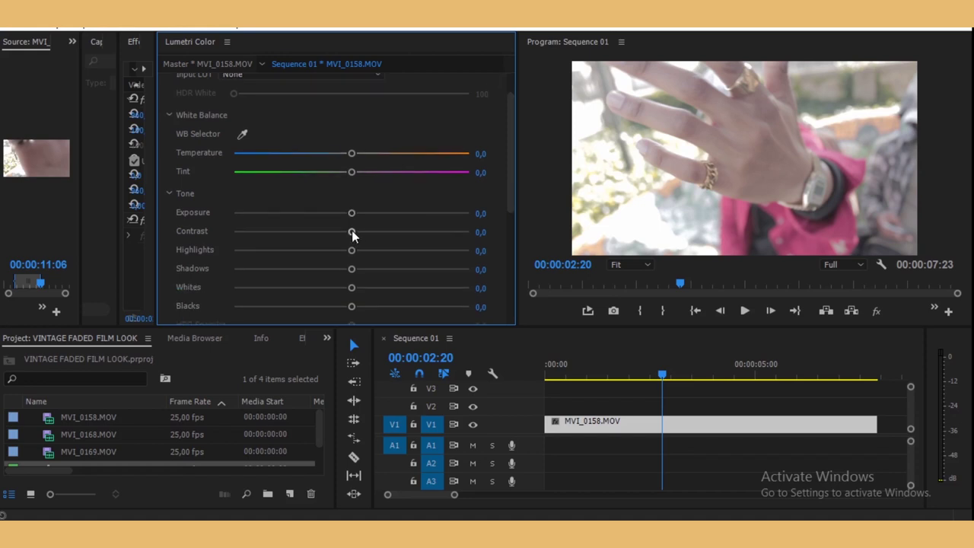
drag(351, 231, 414, 241)
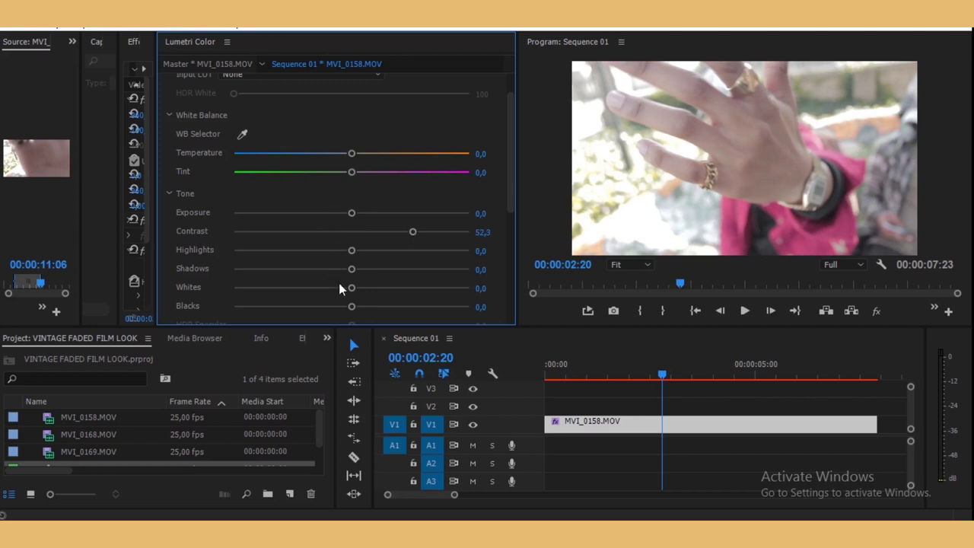
drag(351, 270, 283, 271)
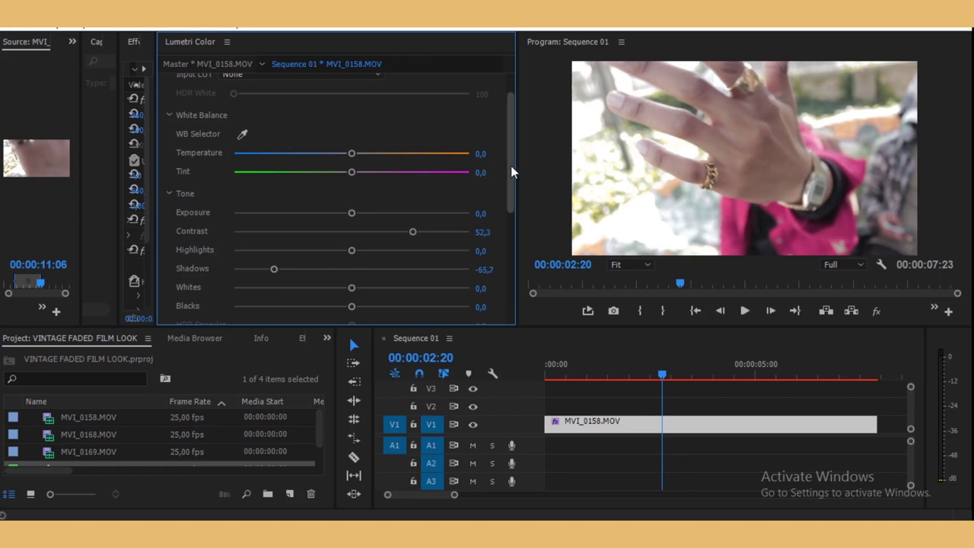
Step: Pull Highlights down to -41,3 in Basic Correction
drag(511, 165, 516, 187)
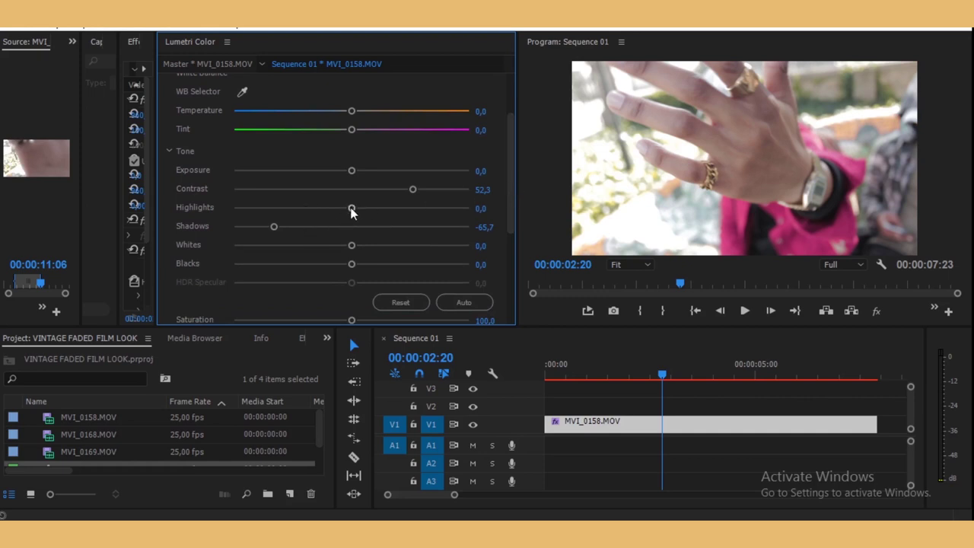
drag(352, 212, 333, 212)
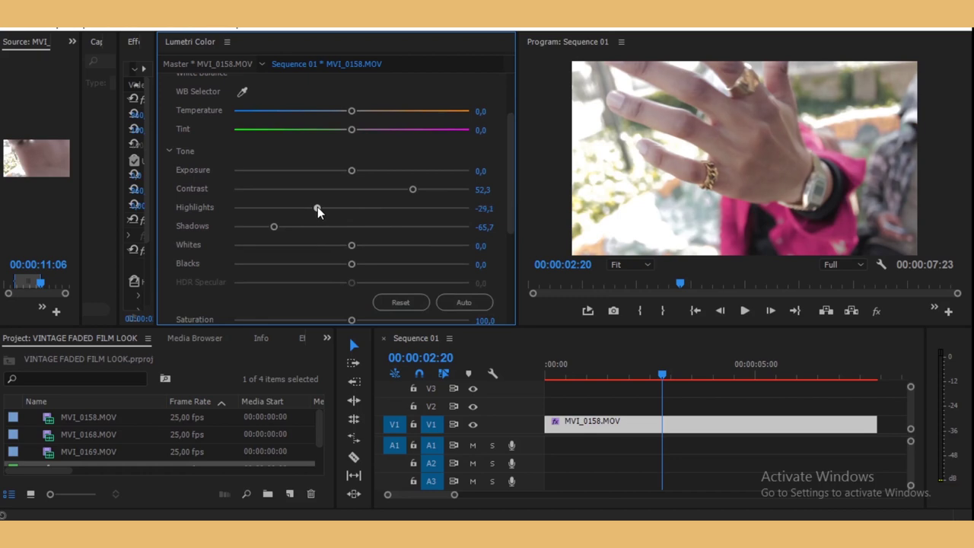
drag(306, 212, 301, 212)
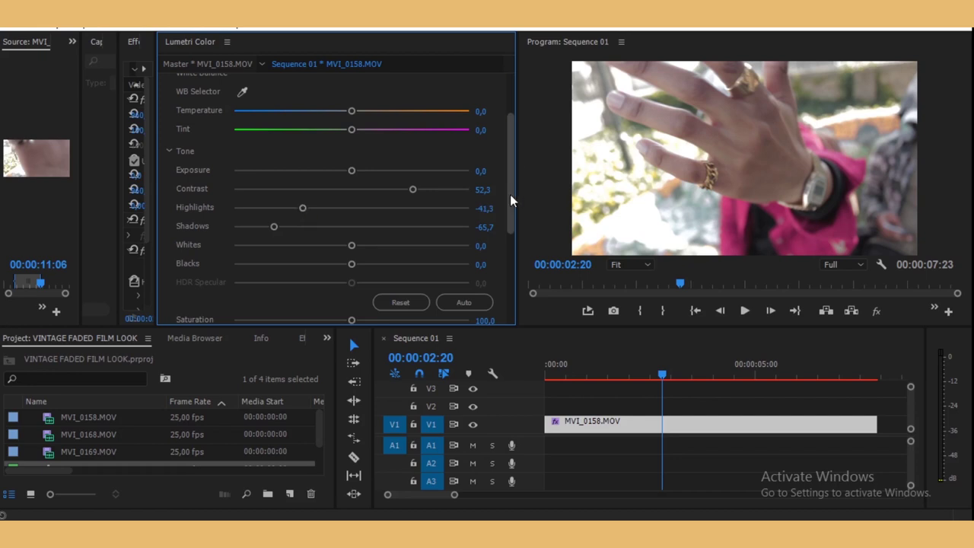
scroll(510, 198, up, 2)
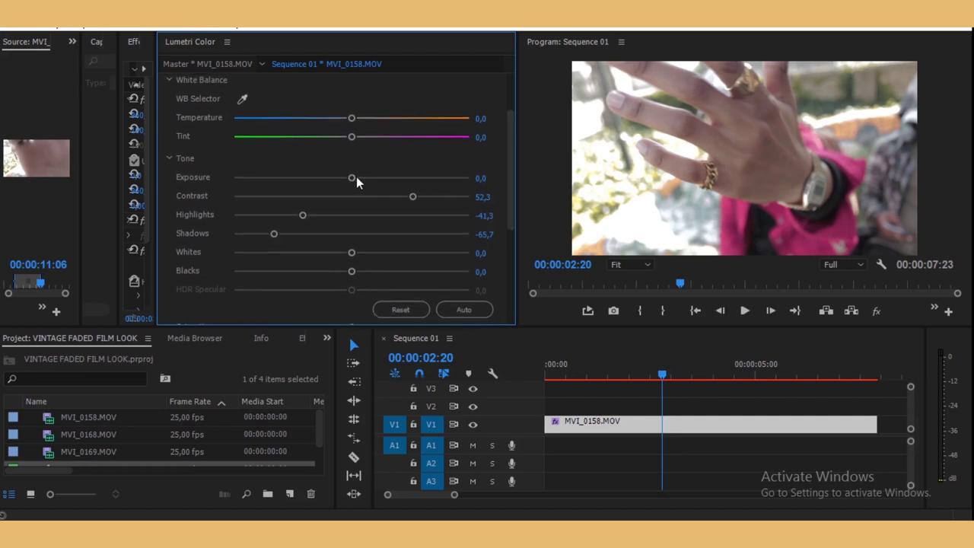
Step: Lower Exposure to -0,4 and warm Temperature to about 20
drag(351, 178, 347, 179)
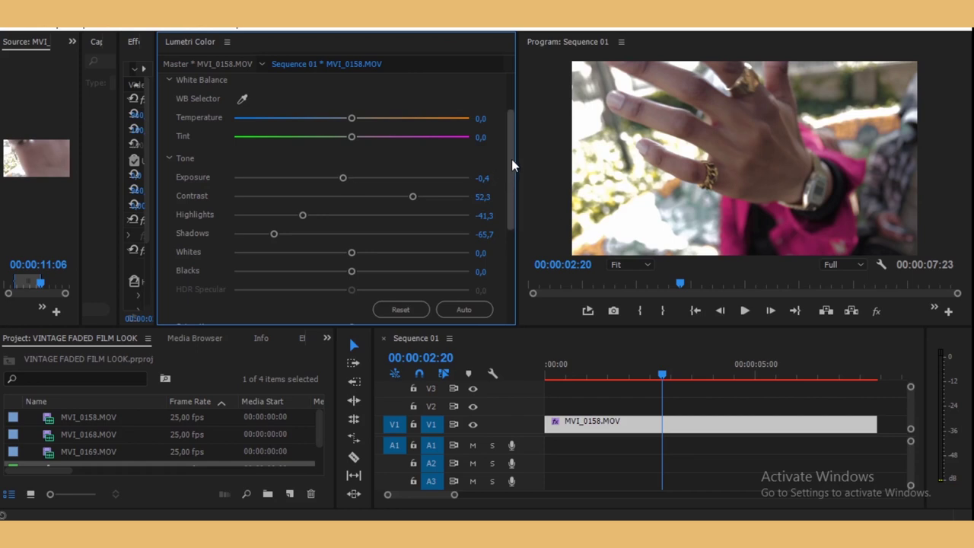
drag(511, 145, 509, 124)
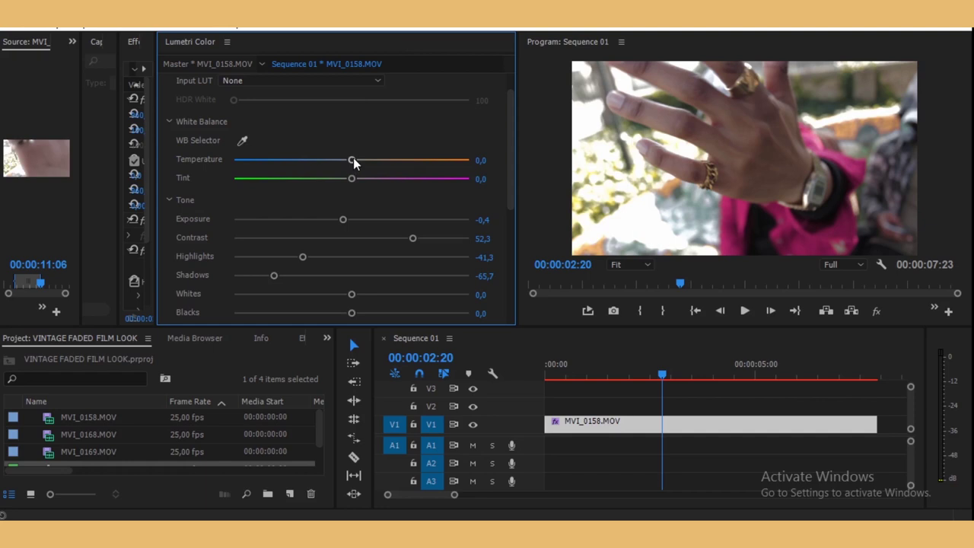
drag(357, 157, 367, 158)
drag(370, 156, 378, 159)
drag(378, 159, 374, 160)
Step: Cut Saturation to 78,3 and preview another frame of the clip
scroll(509, 175, down, 3)
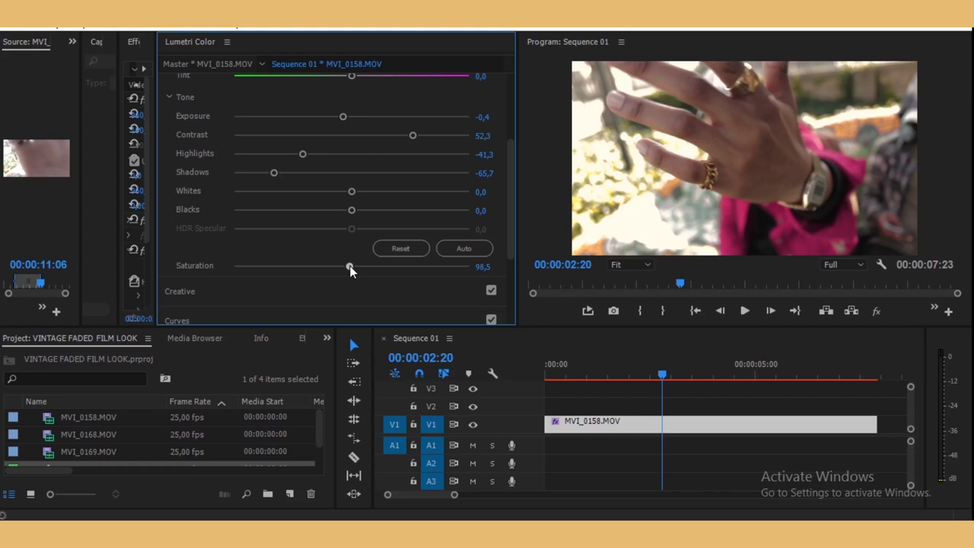
drag(350, 266, 327, 269)
mouse_move(658, 372)
mouse_down()
mouse_move(691, 377)
mouse_move(647, 381)
mouse_move(655, 388)
mouse_up()
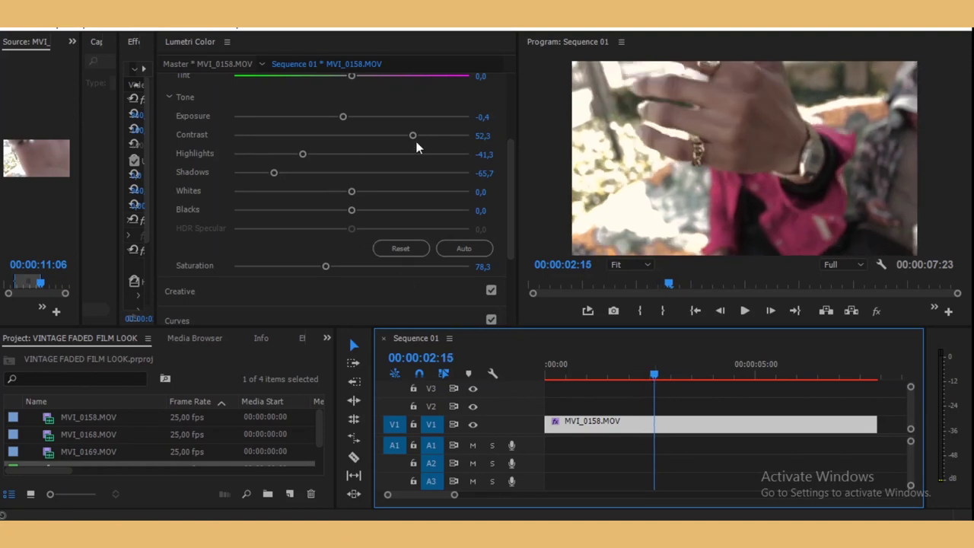
Step: Collapse Basic Correction and expand the Creative section in Lumetri Color
drag(510, 210, 500, 114)
click(218, 88)
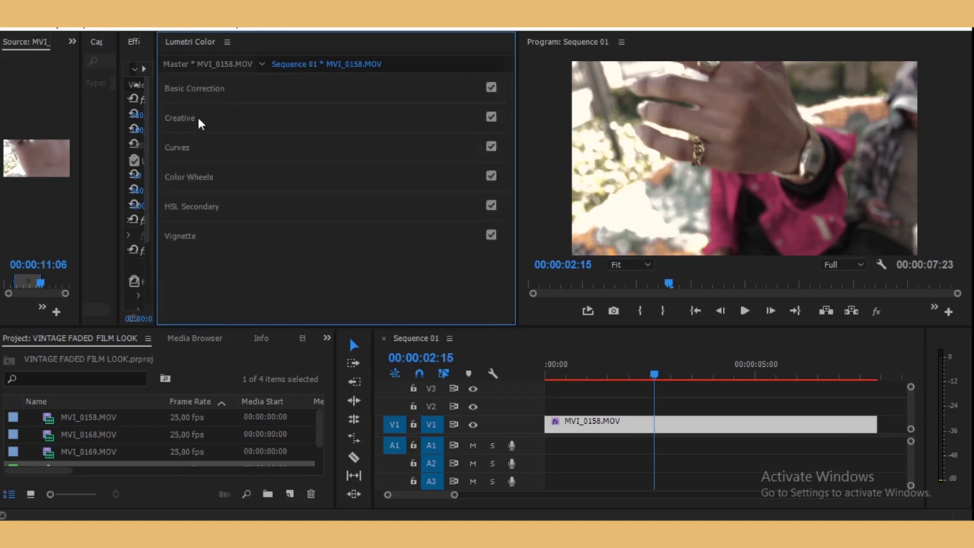
click(197, 118)
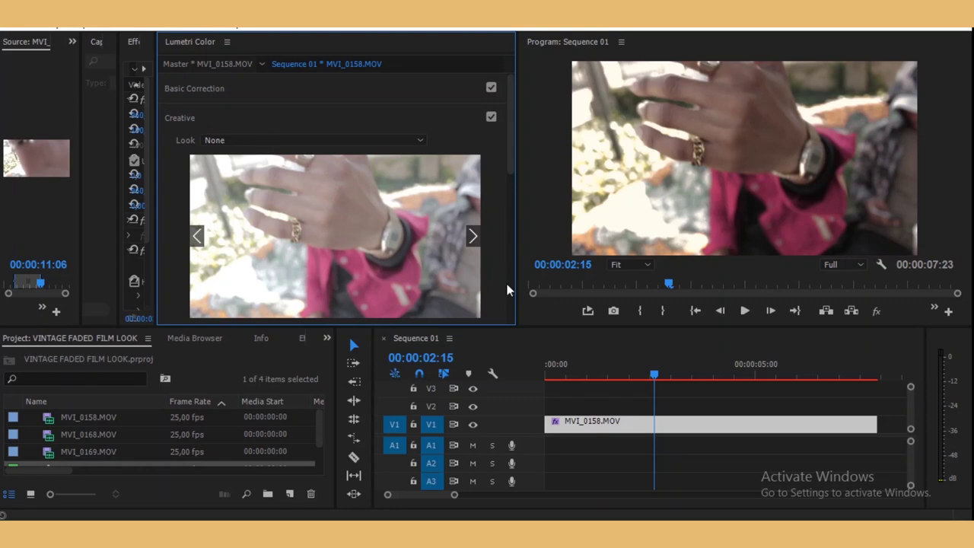
drag(511, 141, 505, 196)
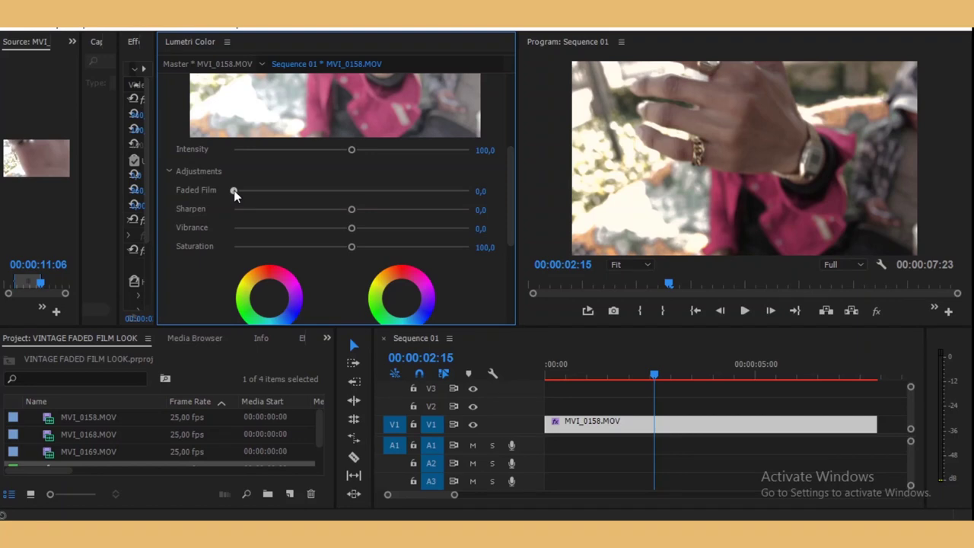
Step: Try several Faded Film amounts, up to 62,4, then return it to 0,0
drag(235, 190, 265, 191)
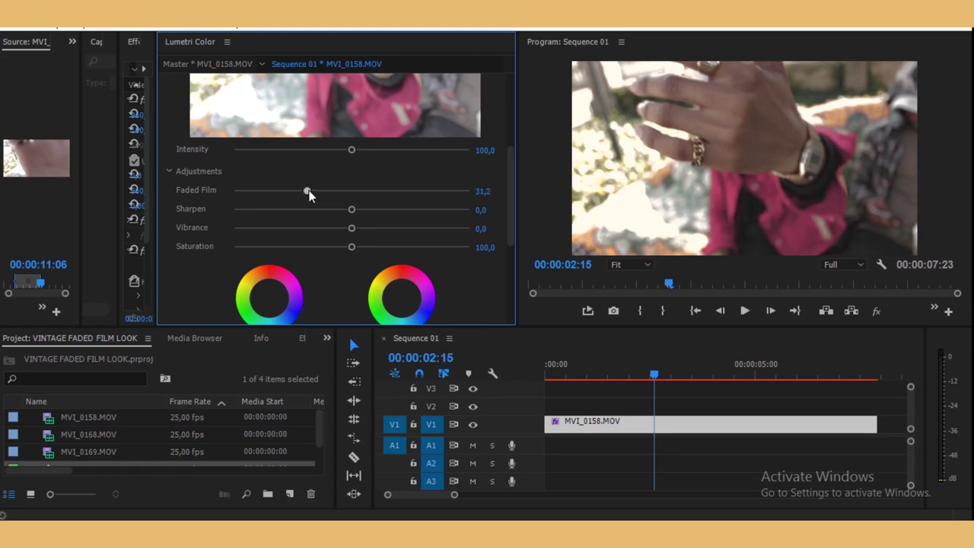
drag(289, 194, 328, 199)
drag(374, 192, 337, 195)
drag(338, 194, 377, 192)
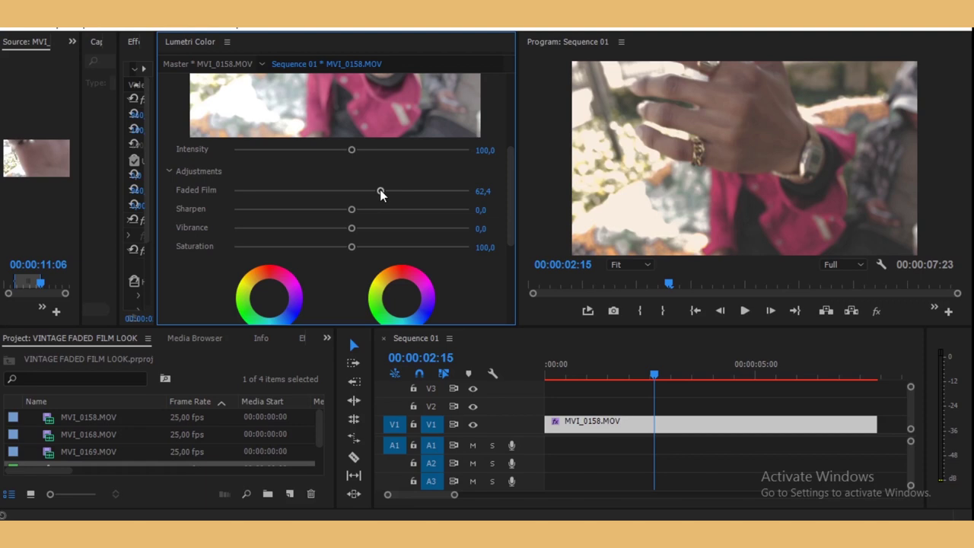
drag(335, 200, 161, 204)
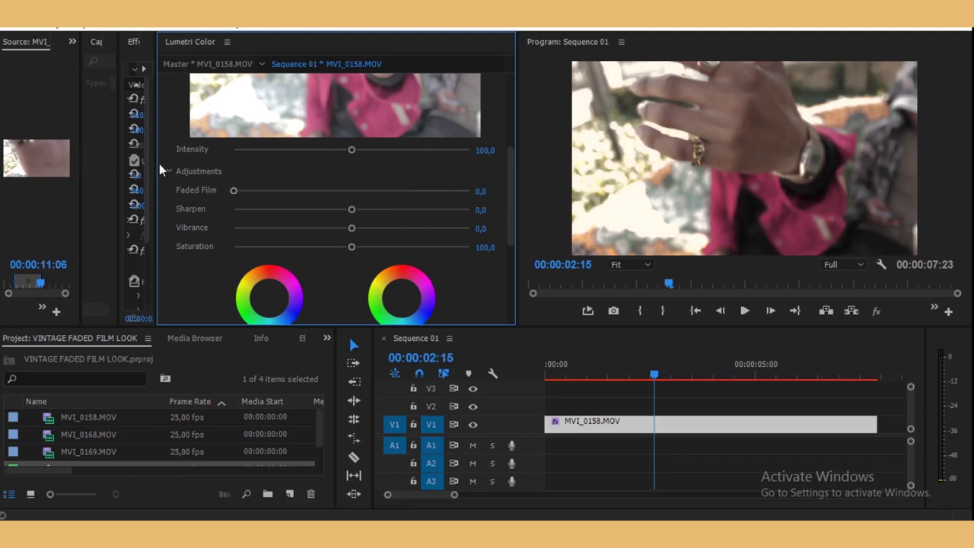
Step: Expand the Curves section and scroll to the straight-line RGB Curves graph
scroll(458, 216, down, 5)
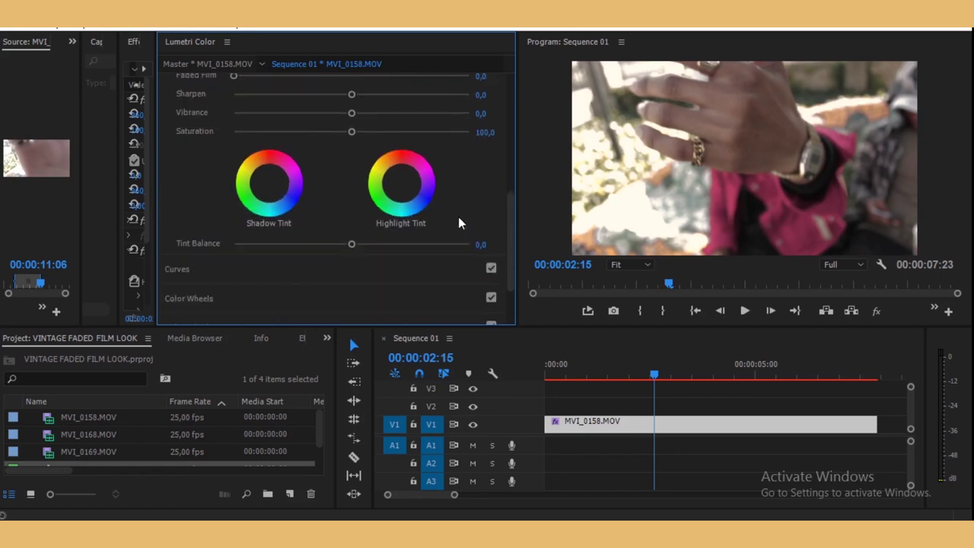
scroll(317, 253, down, 1)
click(194, 195)
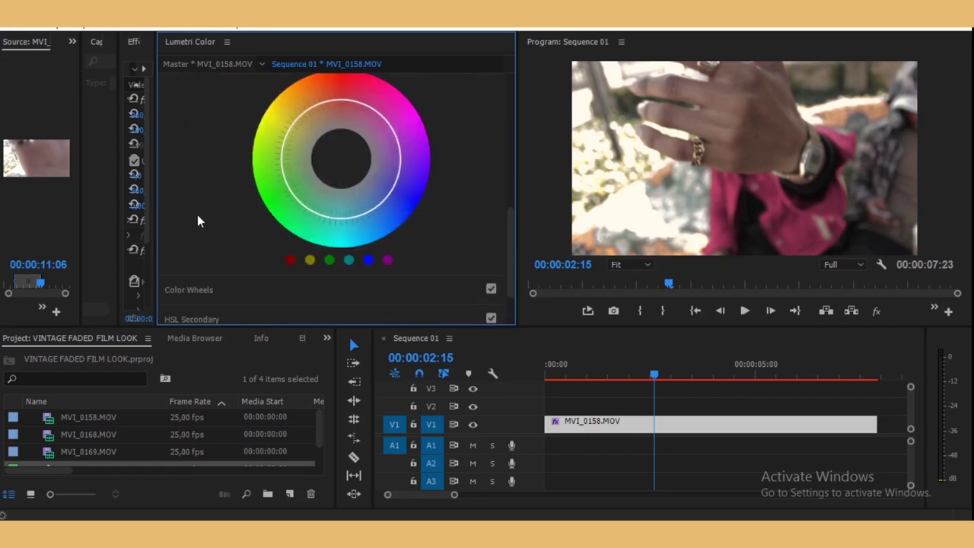
scroll(262, 195, up, 6)
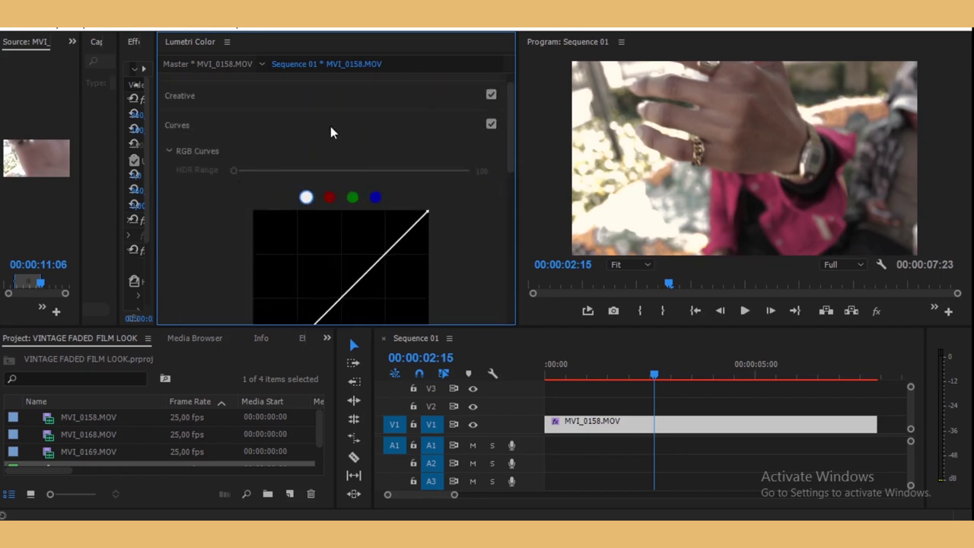
scroll(299, 150, up, 1)
scroll(467, 233, down, 2)
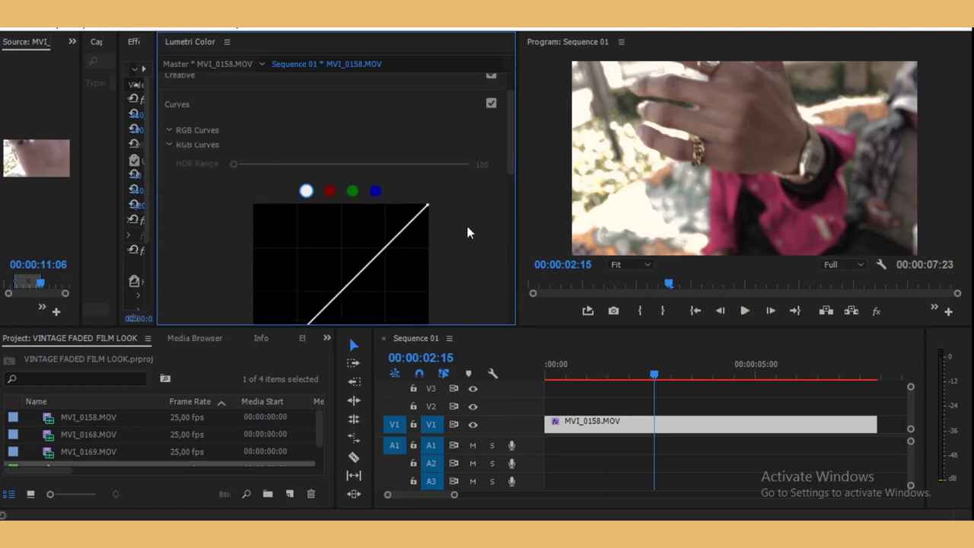
scroll(434, 219, down, 2)
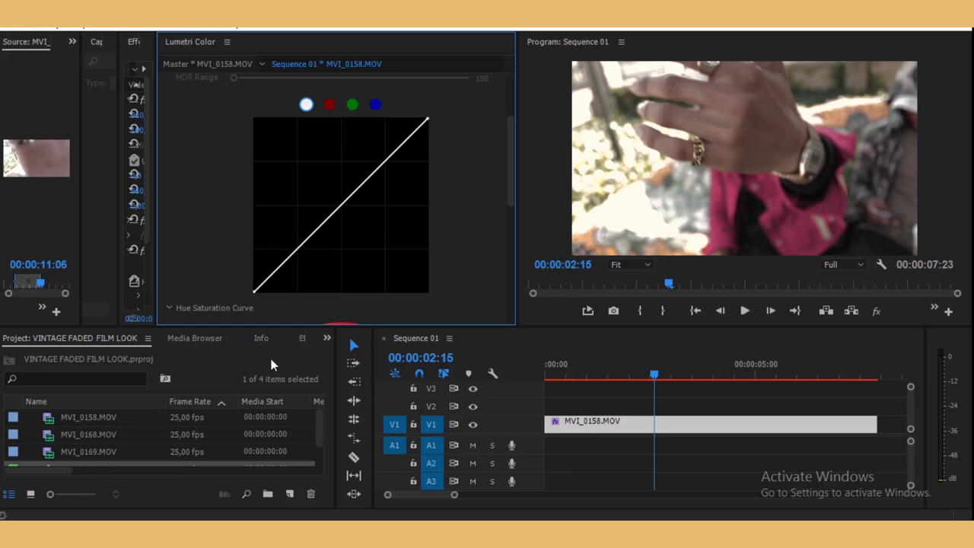
Step: Add shadow, midtone and highlight points to the RGB curve, raising highlights into an S-curve
click(272, 272)
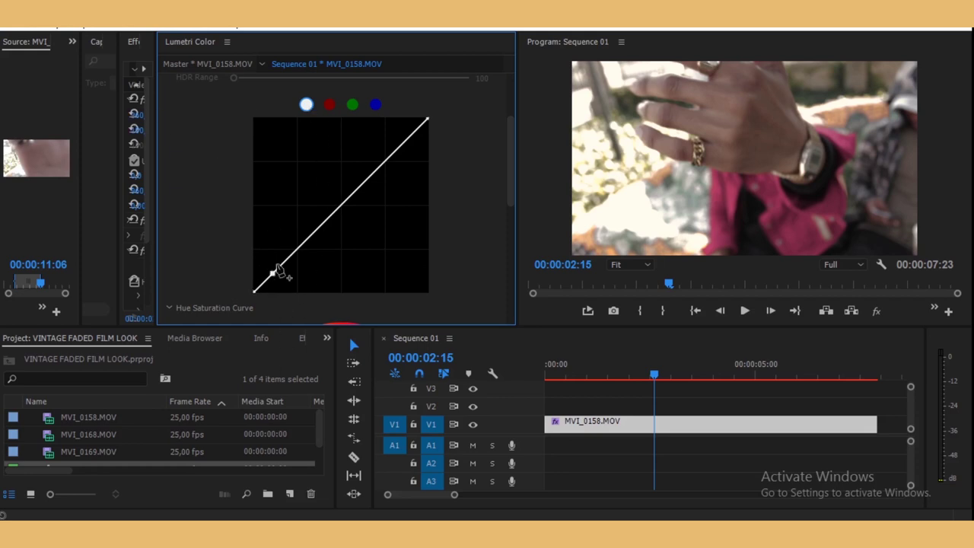
click(339, 206)
click(410, 137)
drag(272, 275, 284, 276)
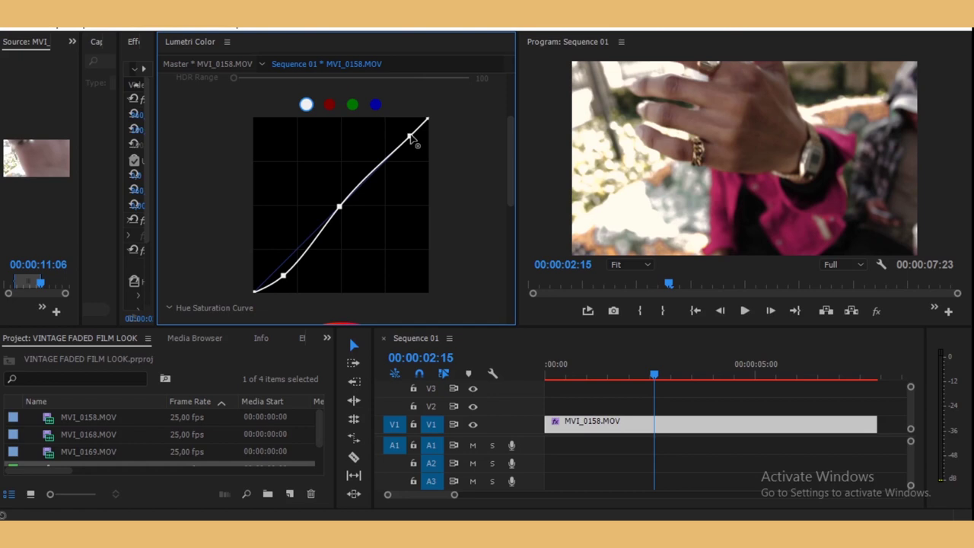
drag(413, 135, 393, 129)
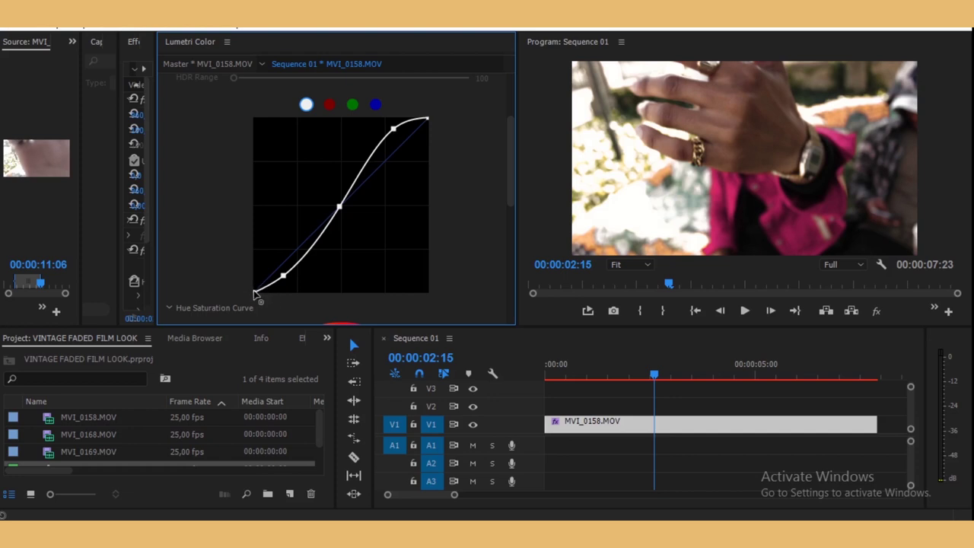
Step: Lift the curve's black point and reshape the lower point for matte shadows, previewing later frames
drag(253, 290, 249, 277)
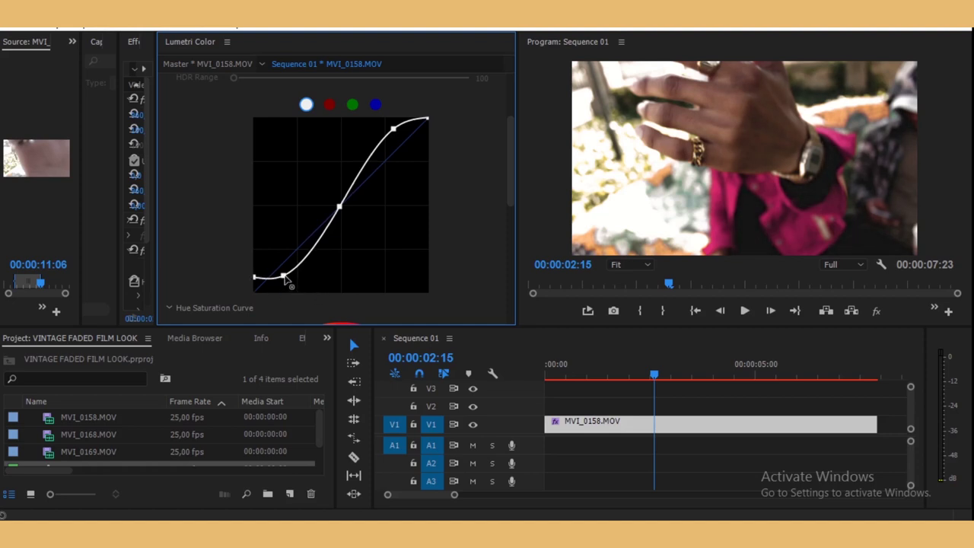
drag(285, 278, 286, 270)
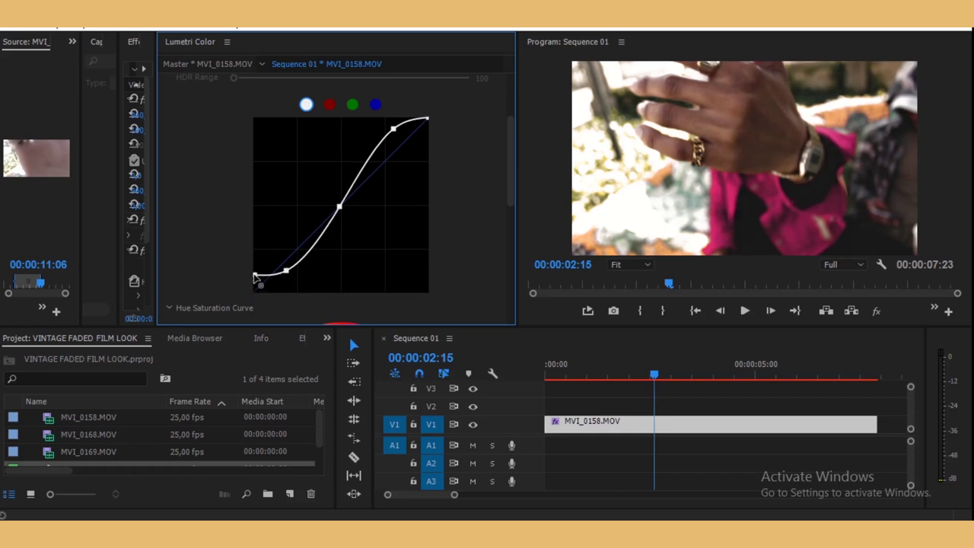
drag(255, 277, 254, 272)
drag(654, 376, 558, 377)
Step: Play and stop the sequence, then scrub to a frame around 03:10
click(745, 312)
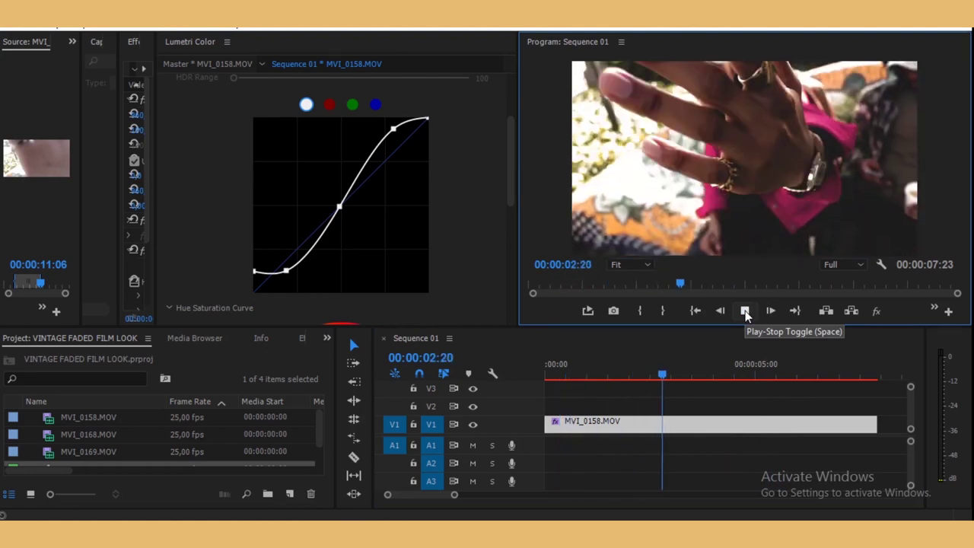
click(744, 310)
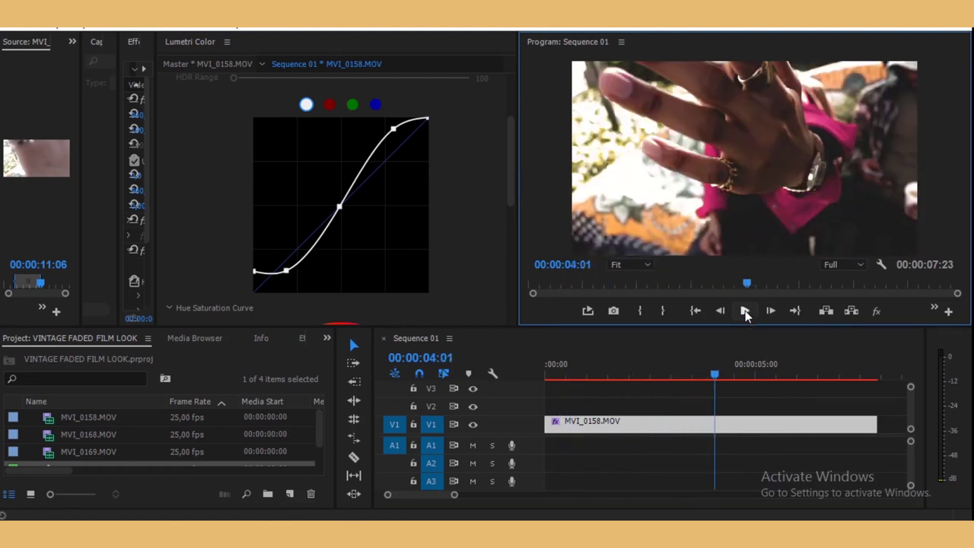
click(705, 378)
drag(705, 377, 688, 377)
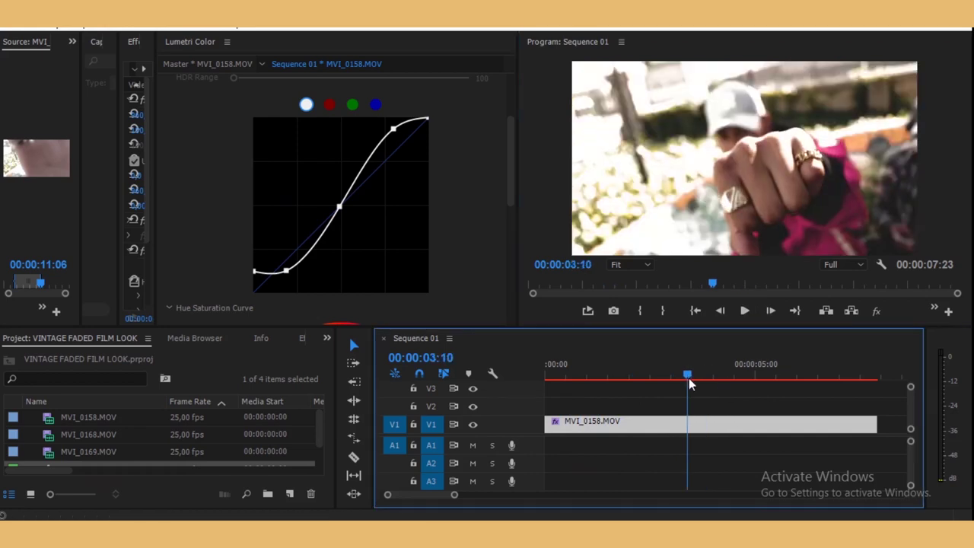
Step: Raise the lower curve point and lift the black point further, then return to 02:01
drag(288, 275, 295, 264)
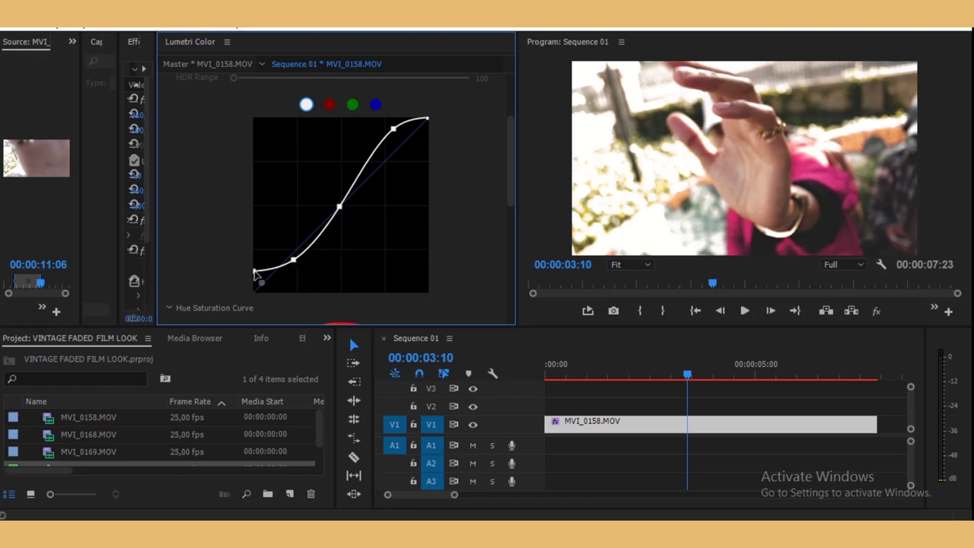
drag(256, 272, 296, 255)
drag(686, 378, 629, 380)
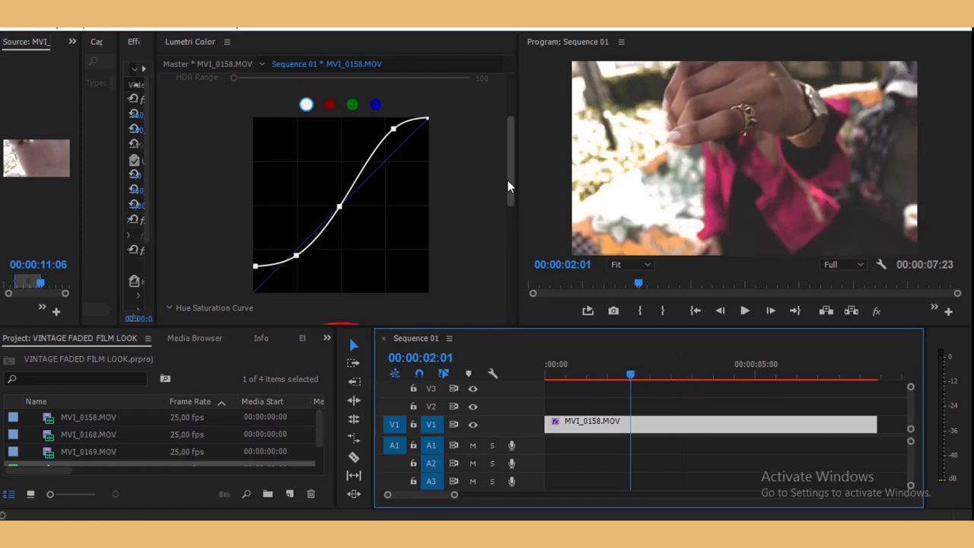
Step: Scroll to Color Wheels and nudge the Midtones brightness slider slightly up
scroll(508, 137, up, 3)
drag(509, 141, 512, 258)
scroll(345, 223, down, 3)
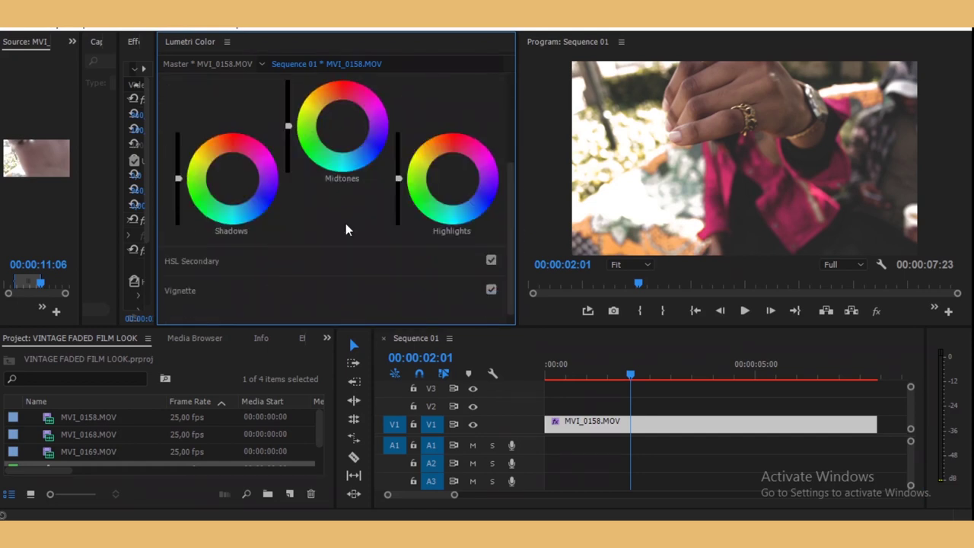
scroll(283, 155, up, 1)
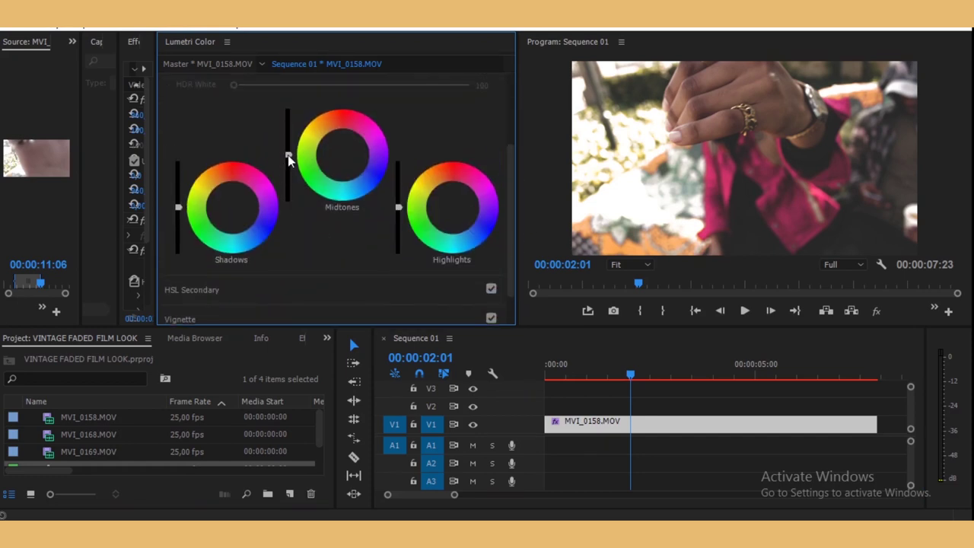
click(288, 154)
drag(287, 151, 287, 142)
scroll(219, 191, down, 1)
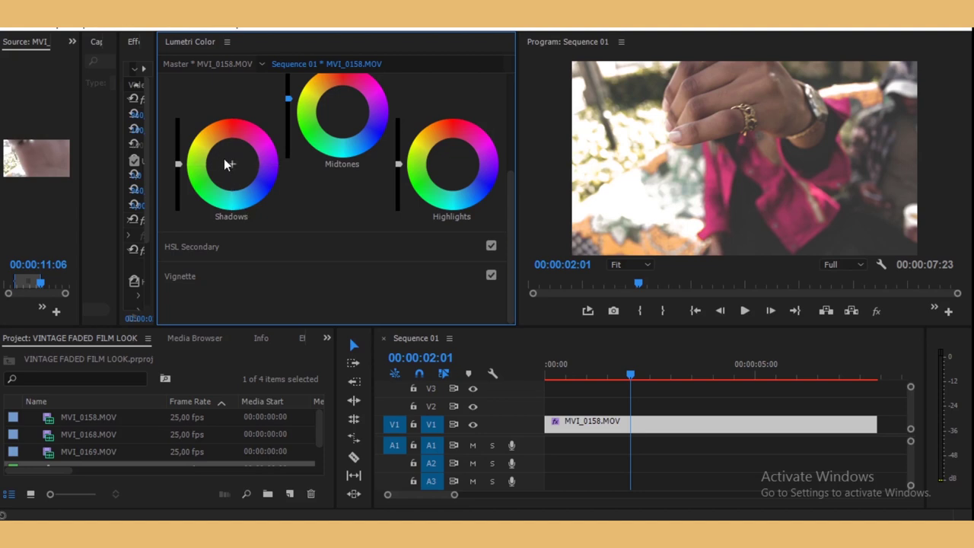
Step: Push the Shadows wheel puck off centre, then the Midtones puck toward a warm reddish hue
drag(223, 158, 235, 182)
drag(239, 186, 238, 177)
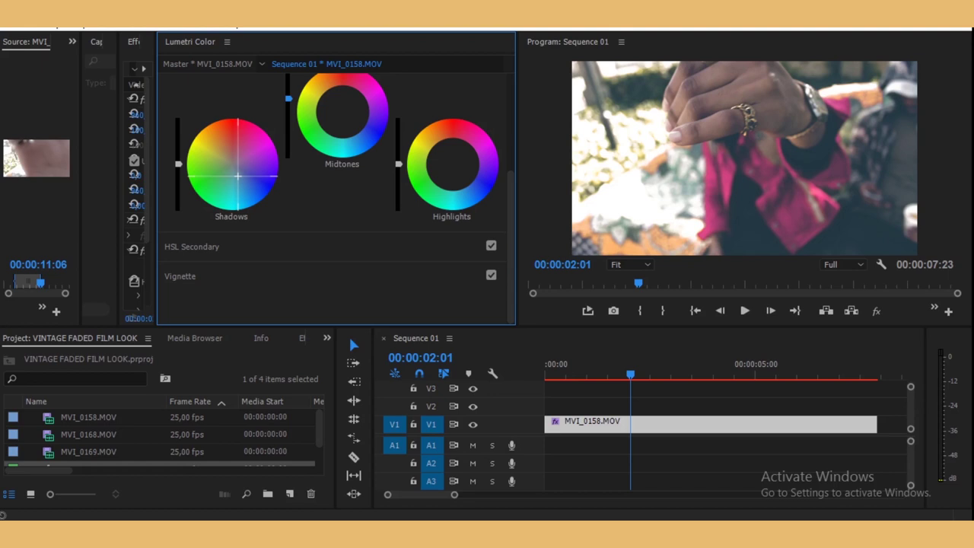
drag(238, 176, 237, 176)
scroll(350, 211, up, 1)
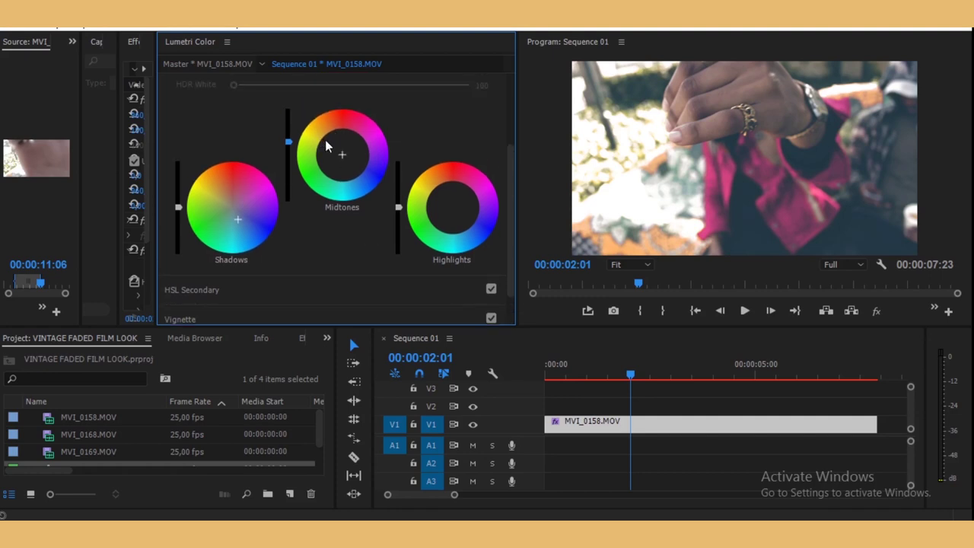
mouse_move(325, 140)
mouse_down()
mouse_move(334, 141)
mouse_move(327, 125)
mouse_up()
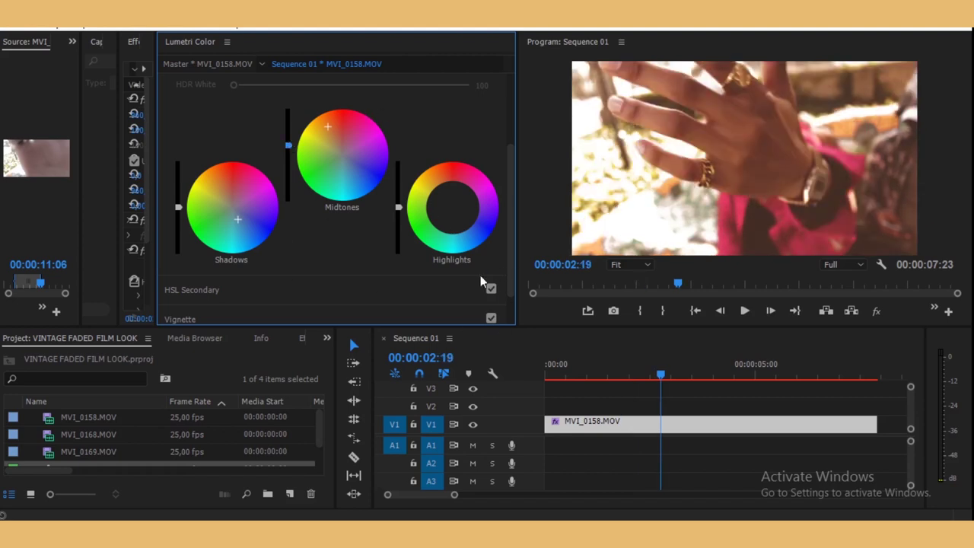
Step: Scrub through MVI_0158 to review its cool blue-cyan shadows against the warm midtones
drag(662, 376, 651, 401)
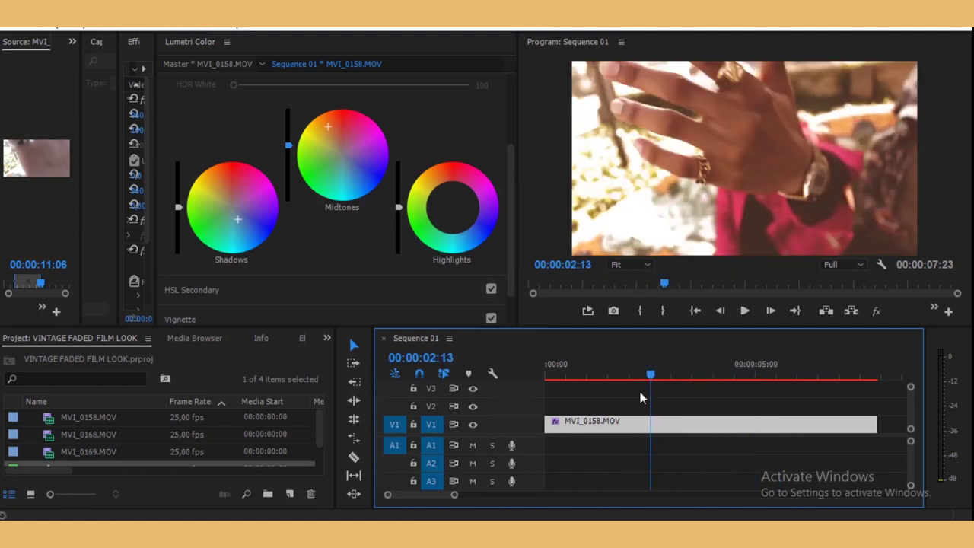
key(ctrl+z)
drag(655, 378, 810, 414)
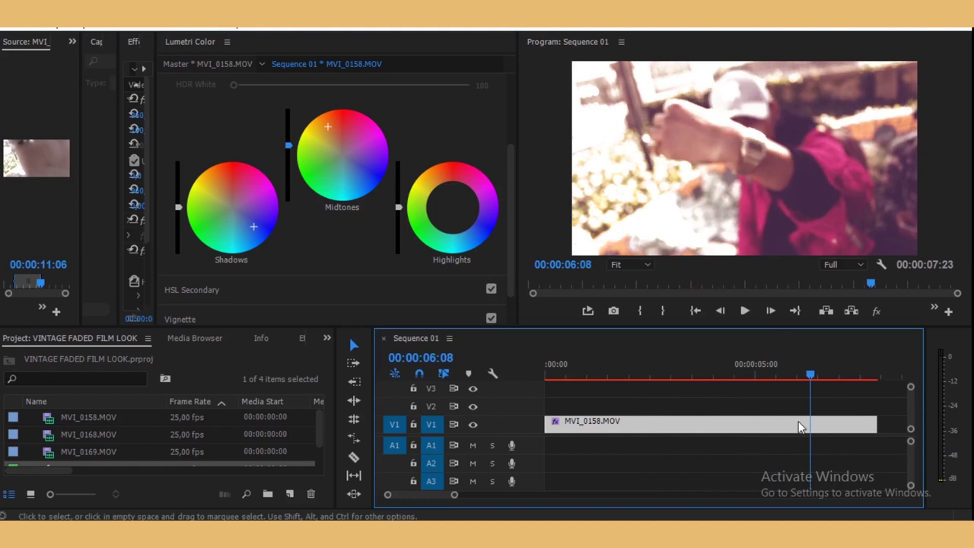
drag(811, 378, 611, 410)
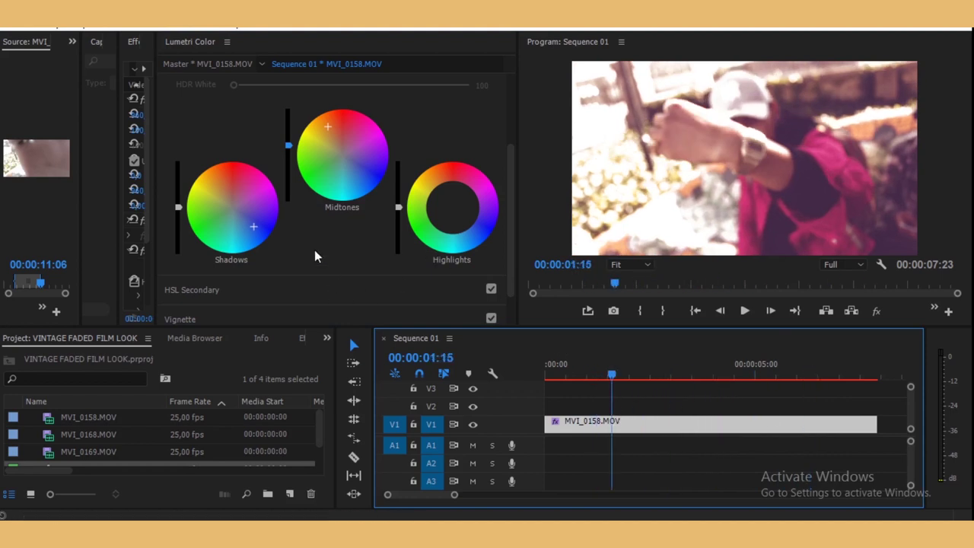
scroll(314, 257, up, 2)
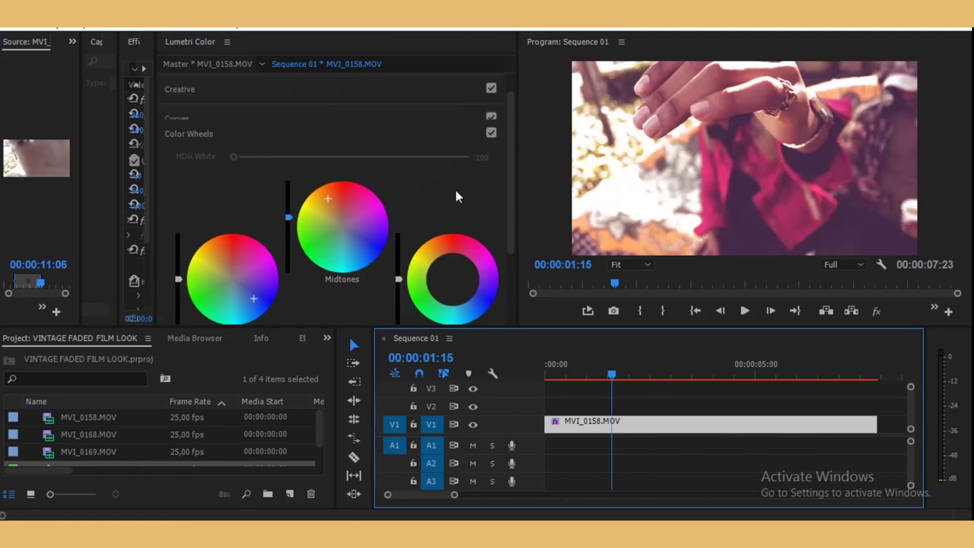
scroll(457, 195, up, 1)
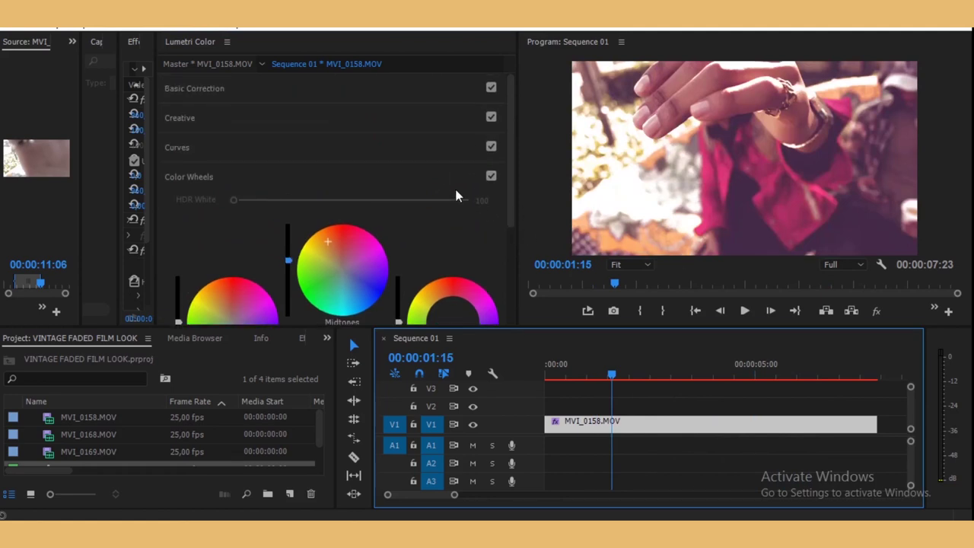
Step: Export the Lumetri grade as FADED FILM LOOK.cube and confirm it sits beside Bronze.cube in LUTS
click(226, 43)
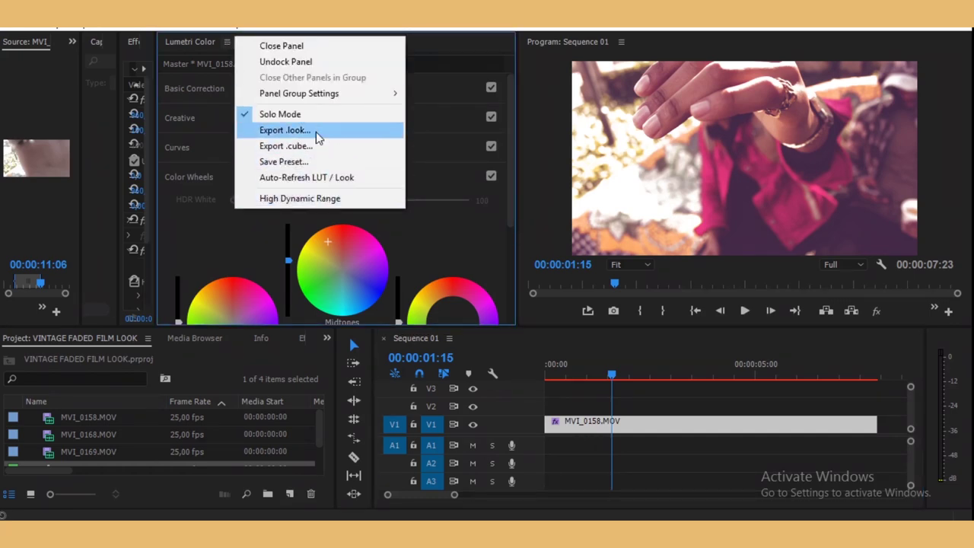
click(290, 150)
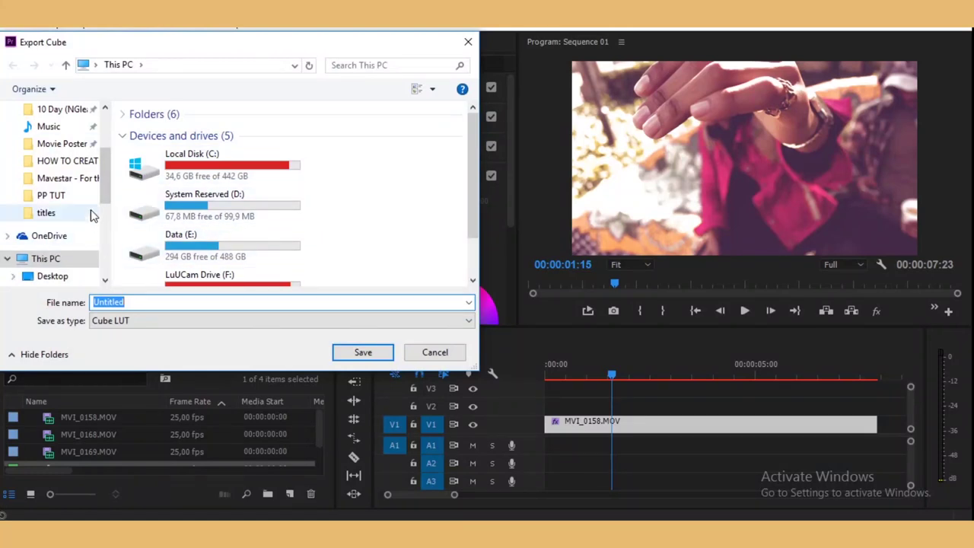
scroll(76, 197, up, 2)
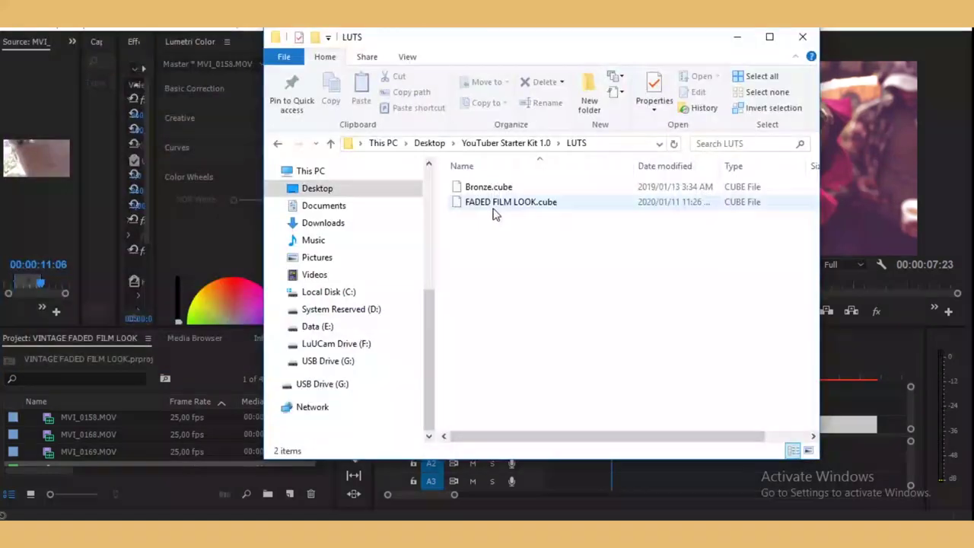
click(499, 204)
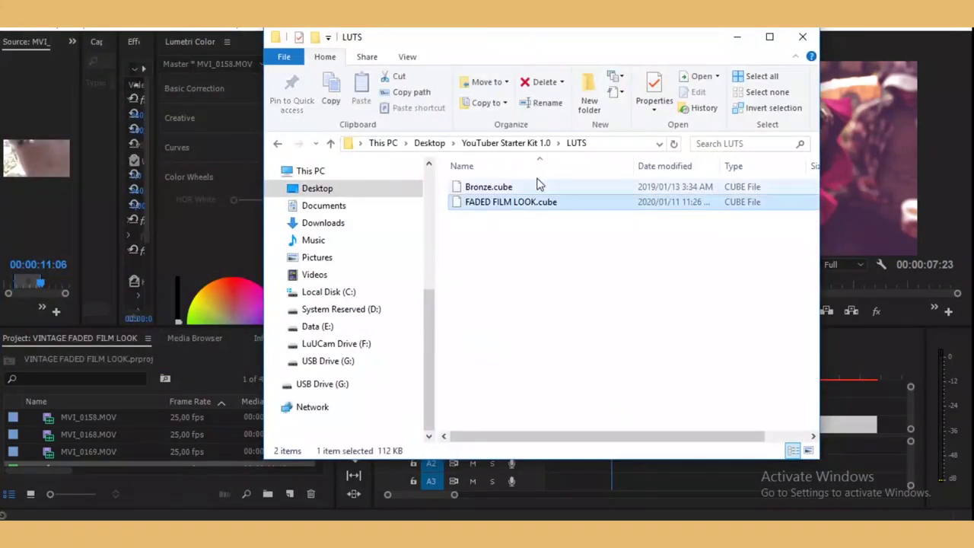
click(802, 36)
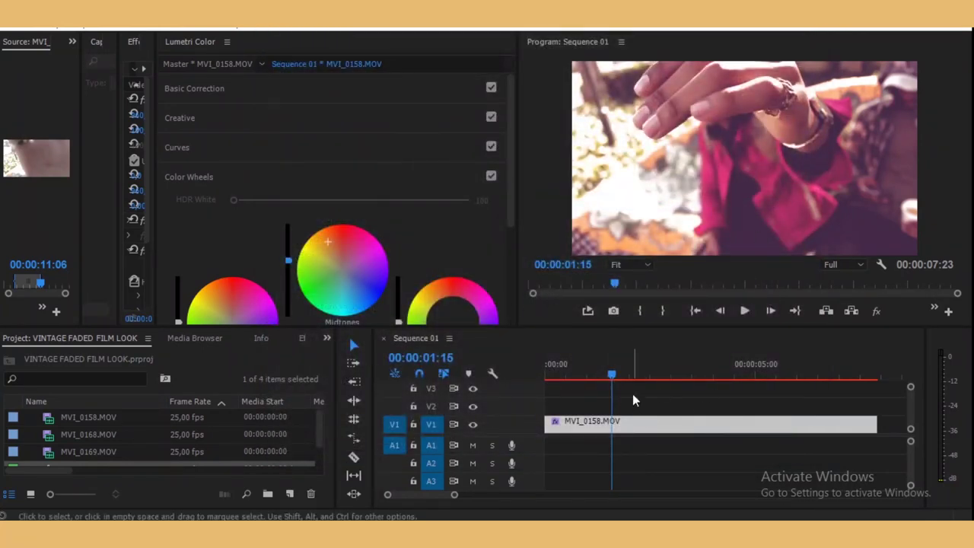
drag(613, 374, 632, 384)
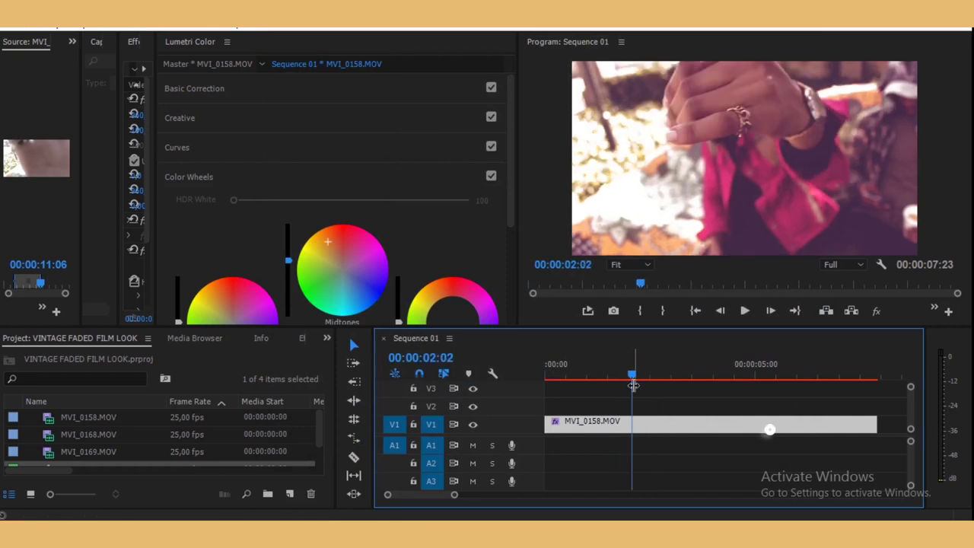